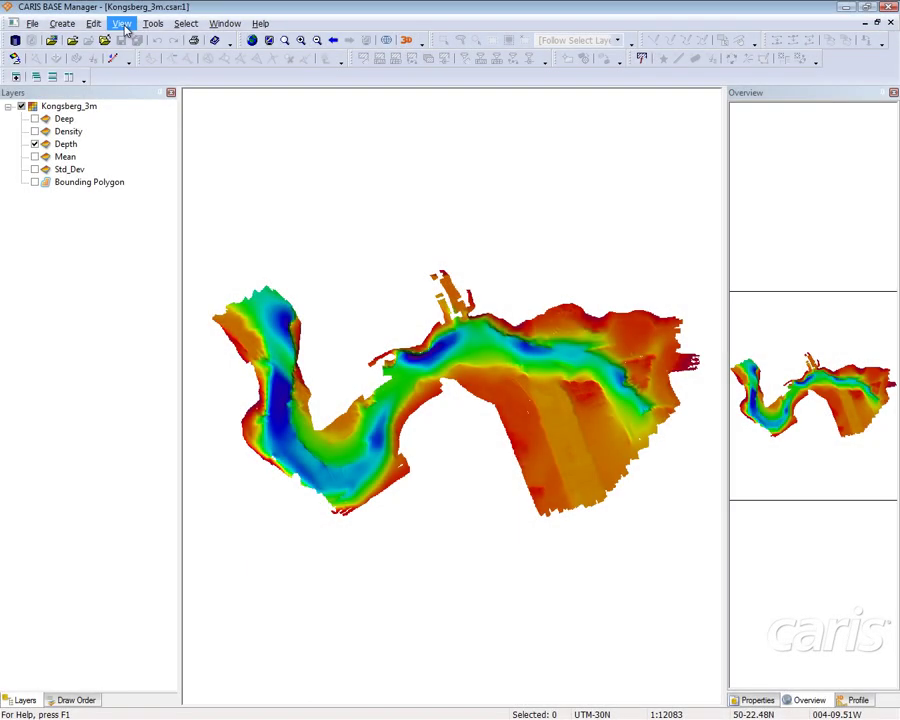
# Open an empty 3D View window for the Kongsberg_3m data from the View menu.
pyautogui.click(122, 25)
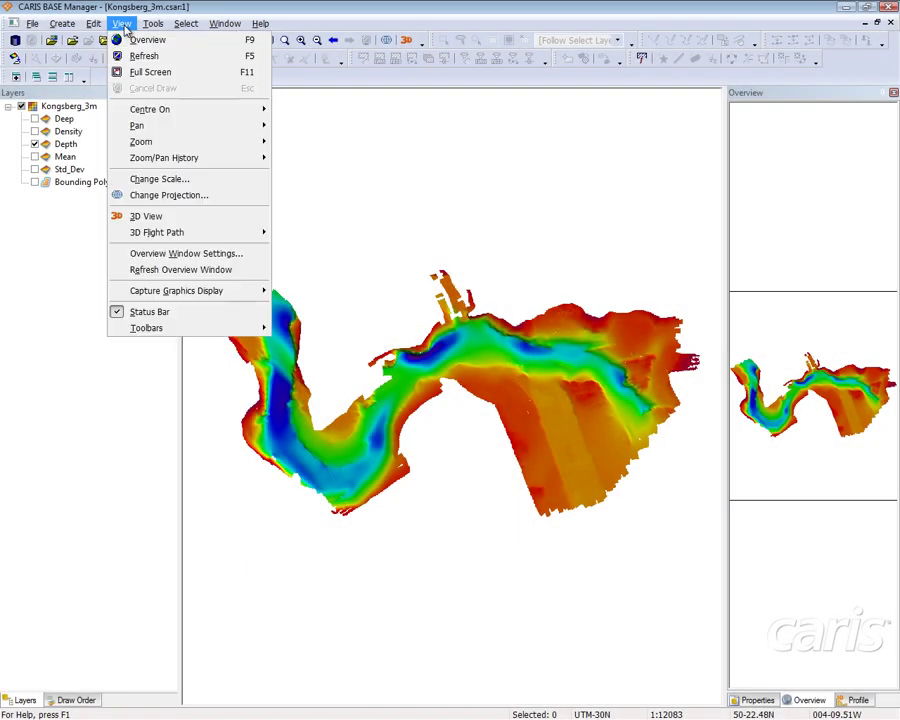
pyautogui.click(190, 219)
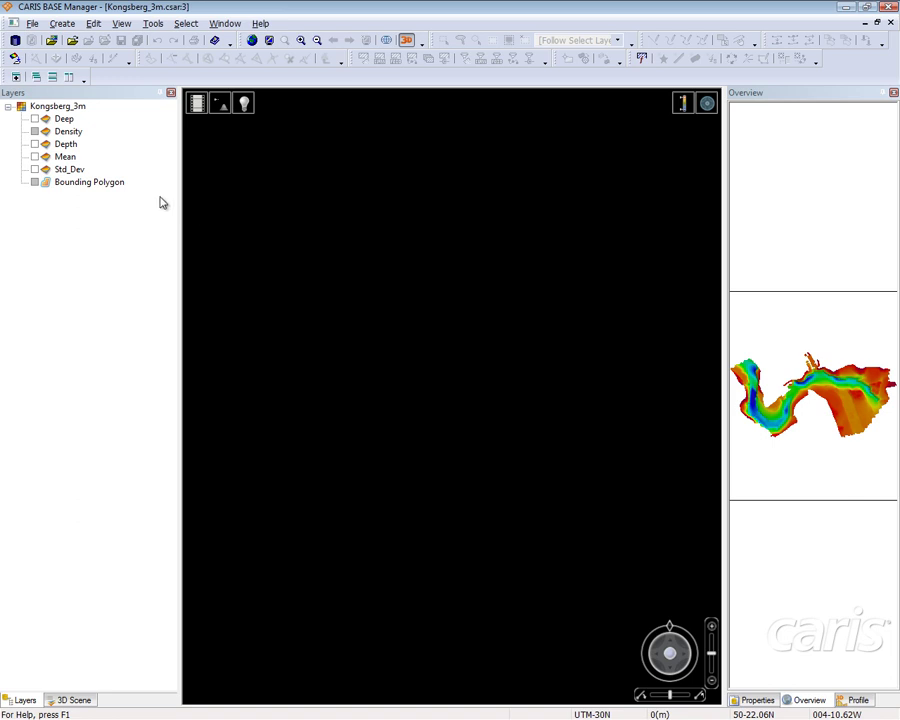
# Turn on the Depth layer, zoom in, and tilt to an oblique view along the river channel.
pyautogui.click(35, 144)
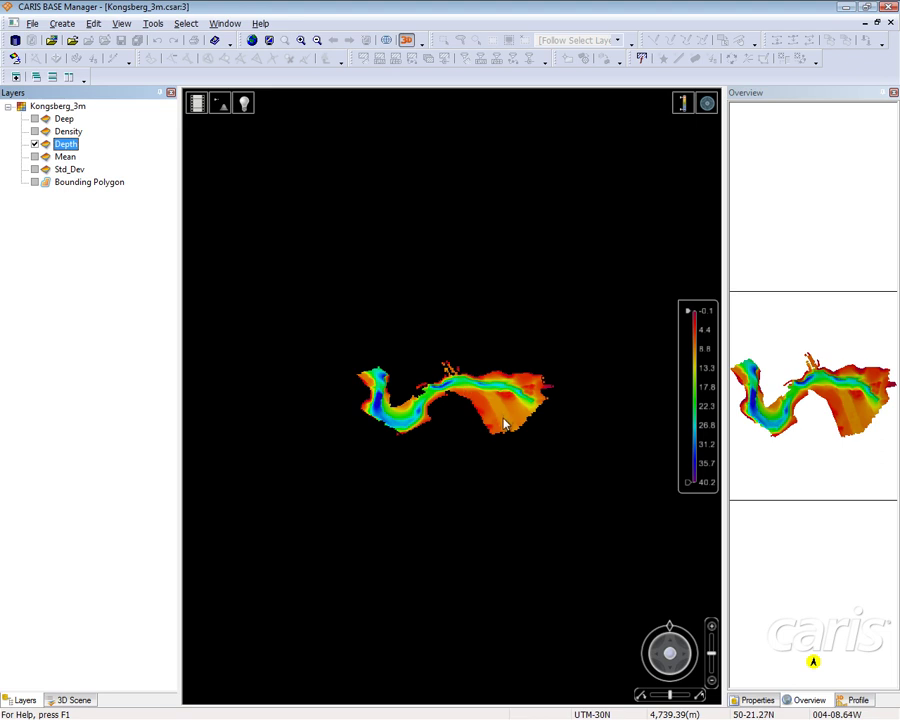
pyautogui.moveTo(504, 424)
pyautogui.mouseDown(button='right')
pyautogui.moveTo(482, 384)
pyautogui.moveTo(492, 348)
pyautogui.mouseUp(button='right')
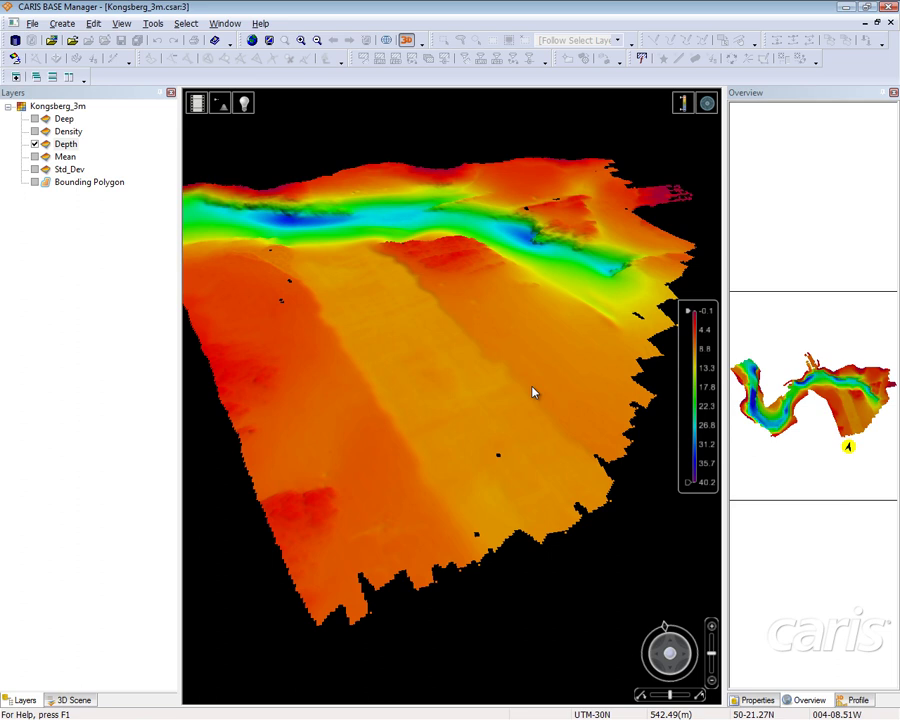
pyautogui.moveTo(533, 393); pyautogui.dragTo(606, 430)
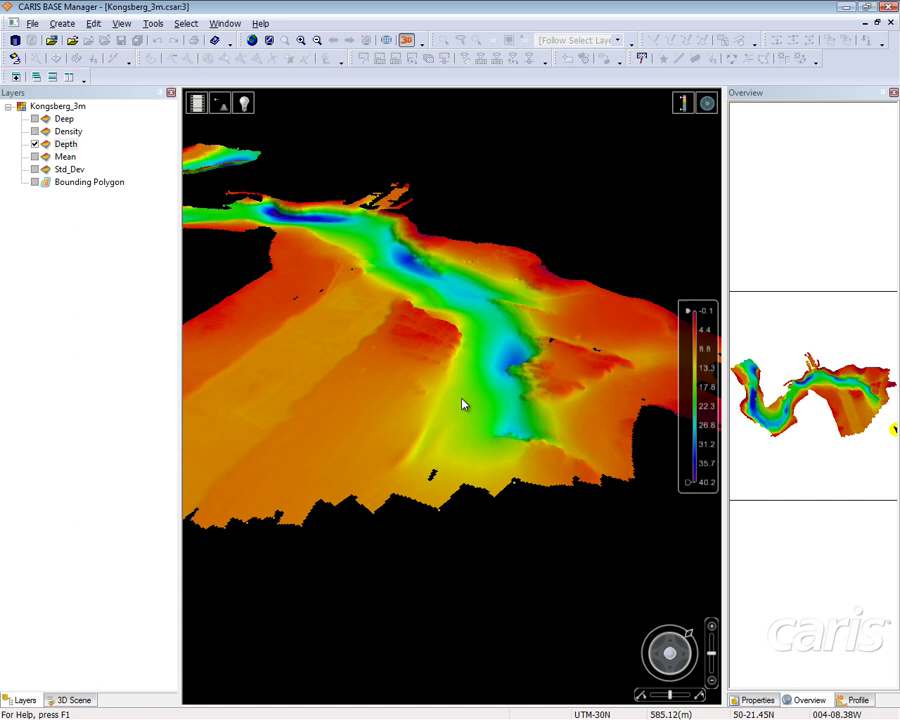
pyautogui.scroll(5, 462, 403)
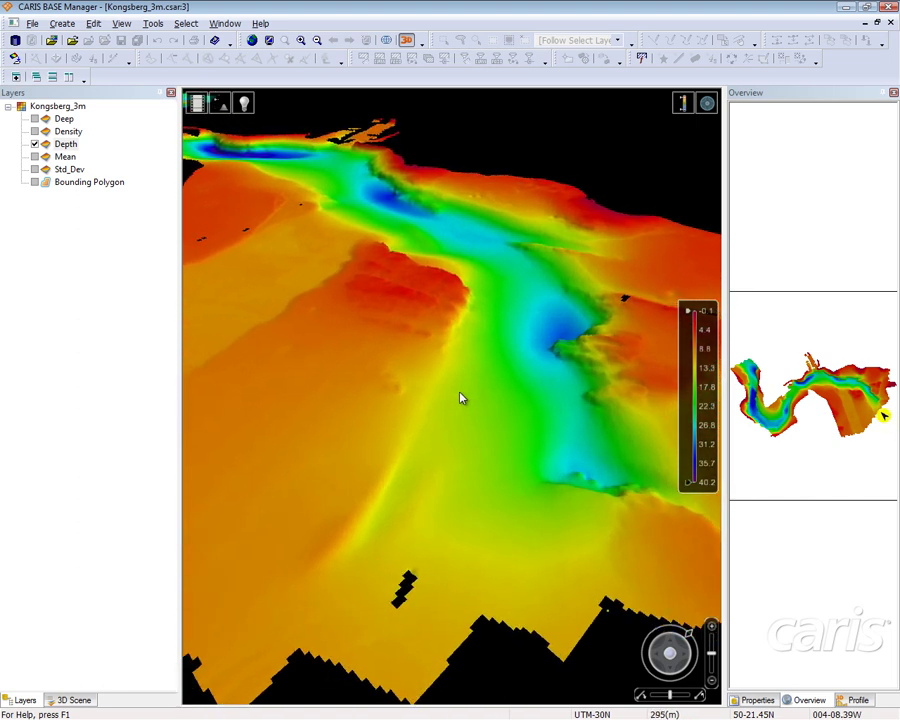
pyautogui.scroll(-3, 461, 398)
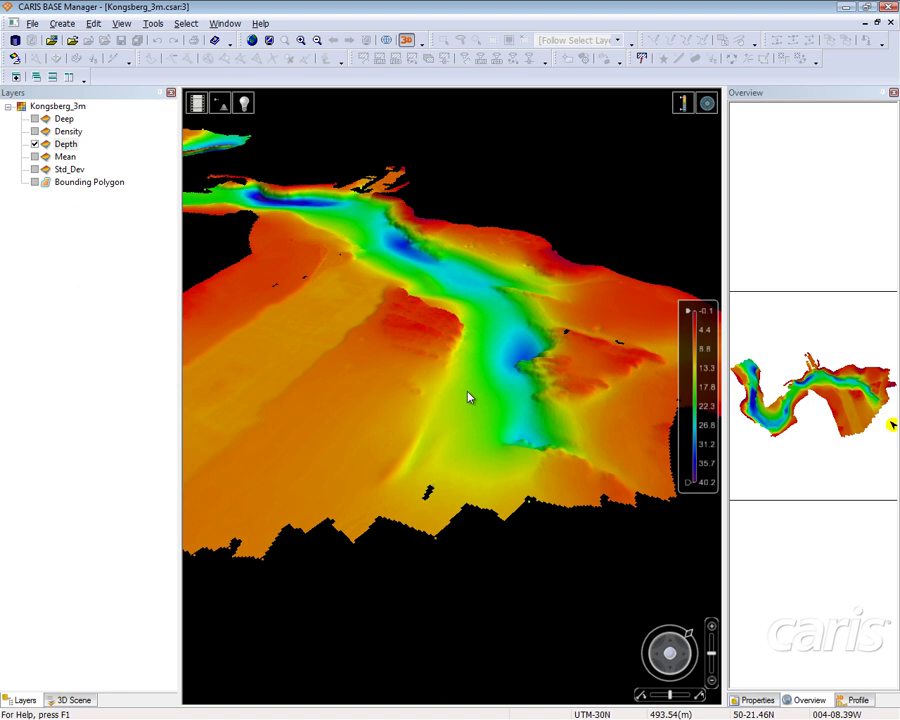
pyautogui.press('Up')
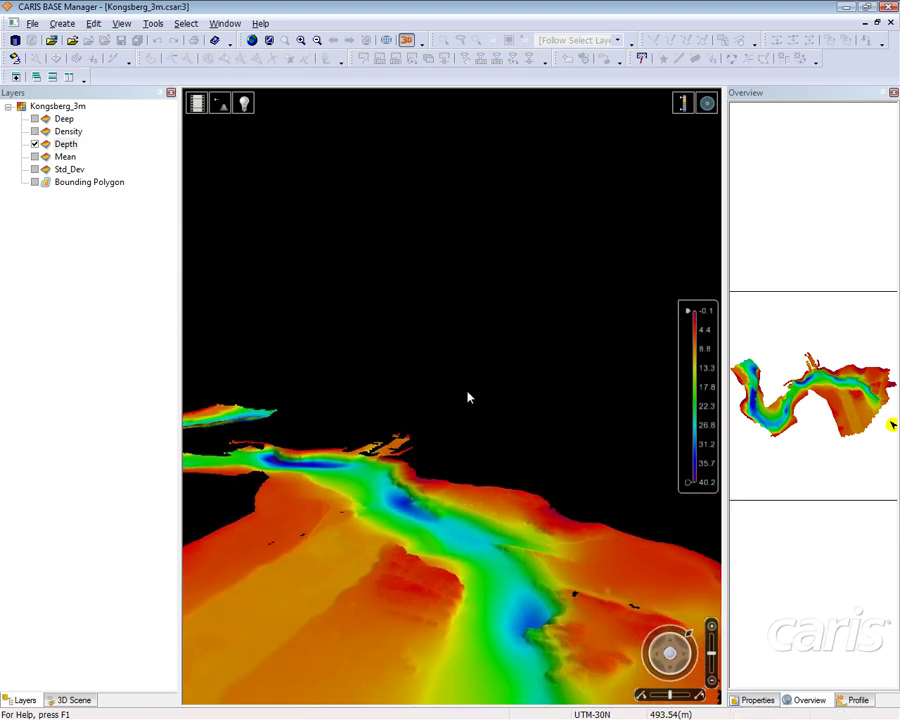
pyautogui.press('Down')
pyautogui.press('Right')
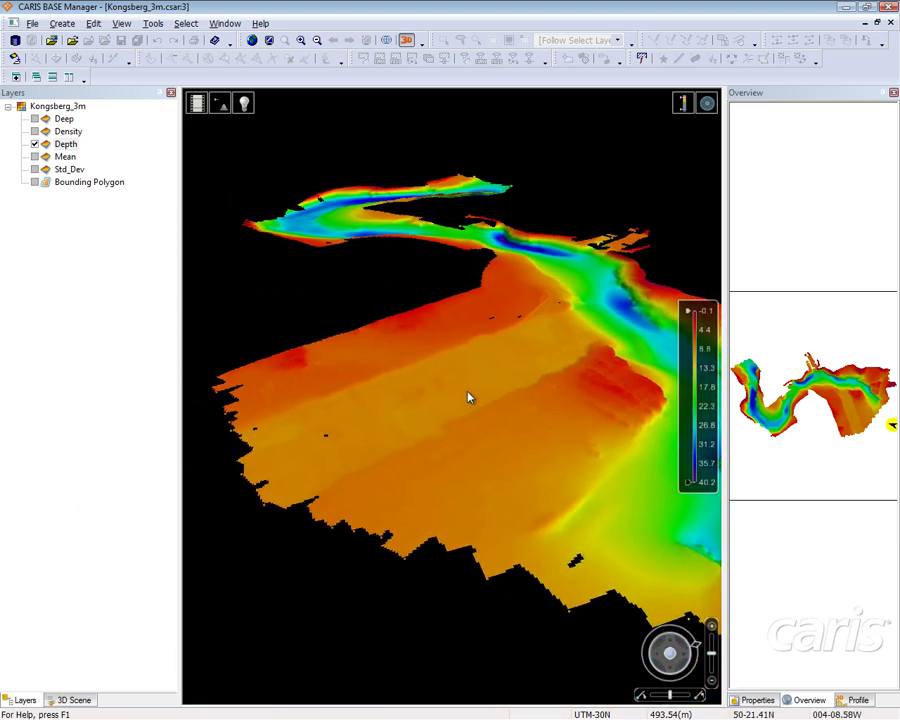
pyautogui.press('Left')
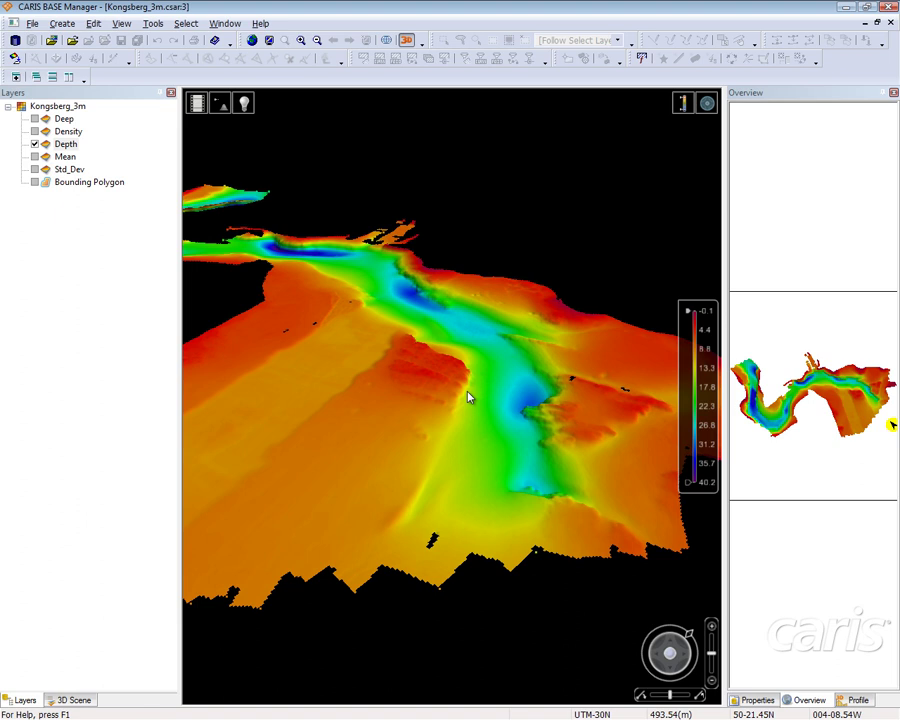
pyautogui.scroll(3, 468, 397)
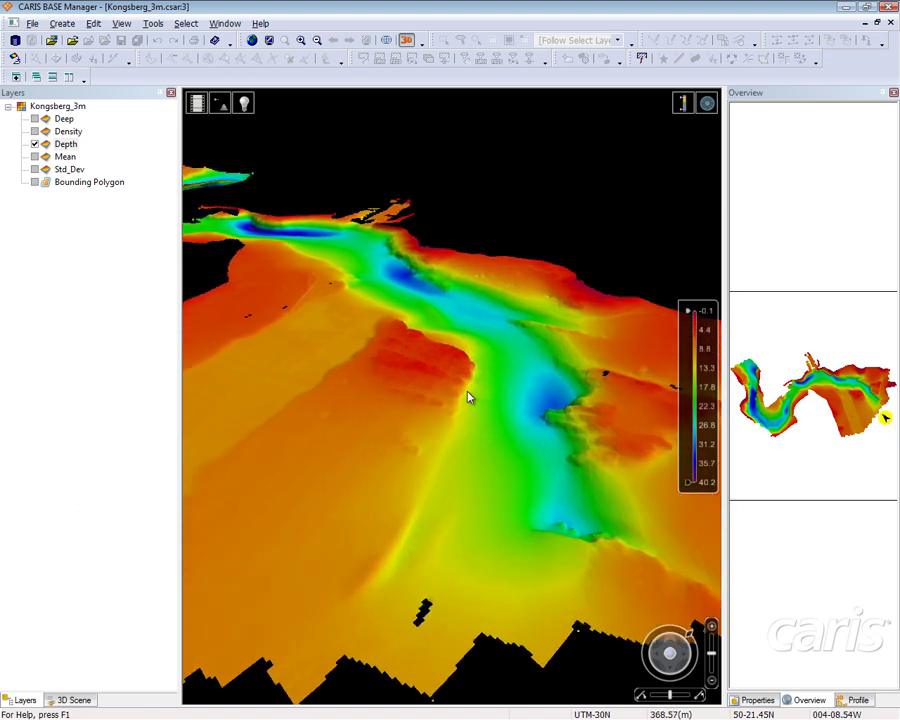
pyautogui.scroll(-3, 468, 397)
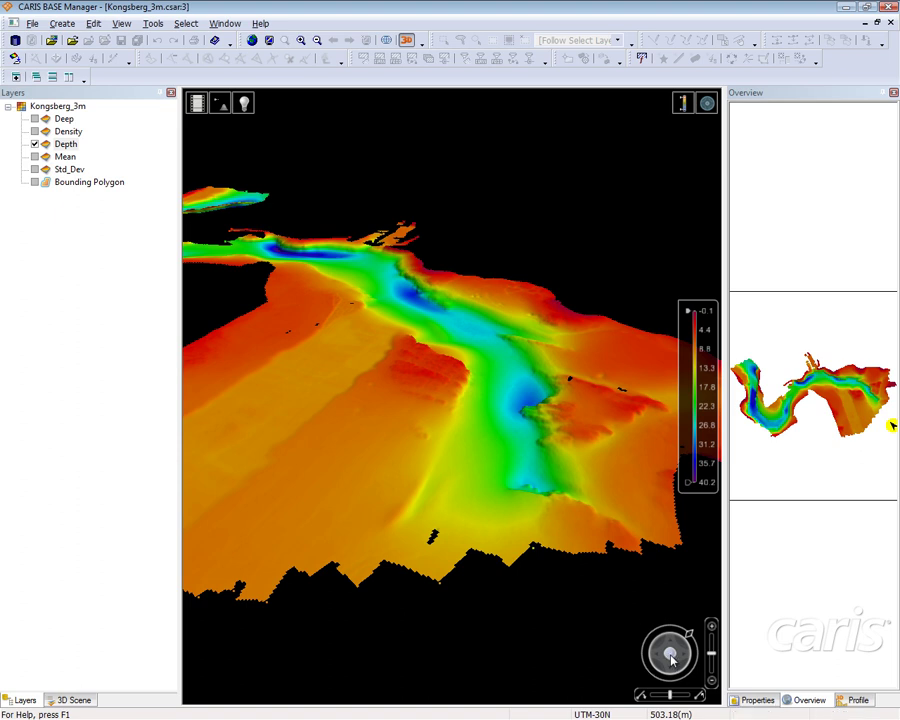
# Fly along the river to the deep blue channel bend at the western end.
pyautogui.moveTo(671, 659)
pyautogui.mouseDown()
pyautogui.moveTo(664, 645)
pyautogui.moveTo(682, 655)
pyautogui.moveTo(669, 665)
pyautogui.moveTo(671, 690)
pyautogui.mouseUp()
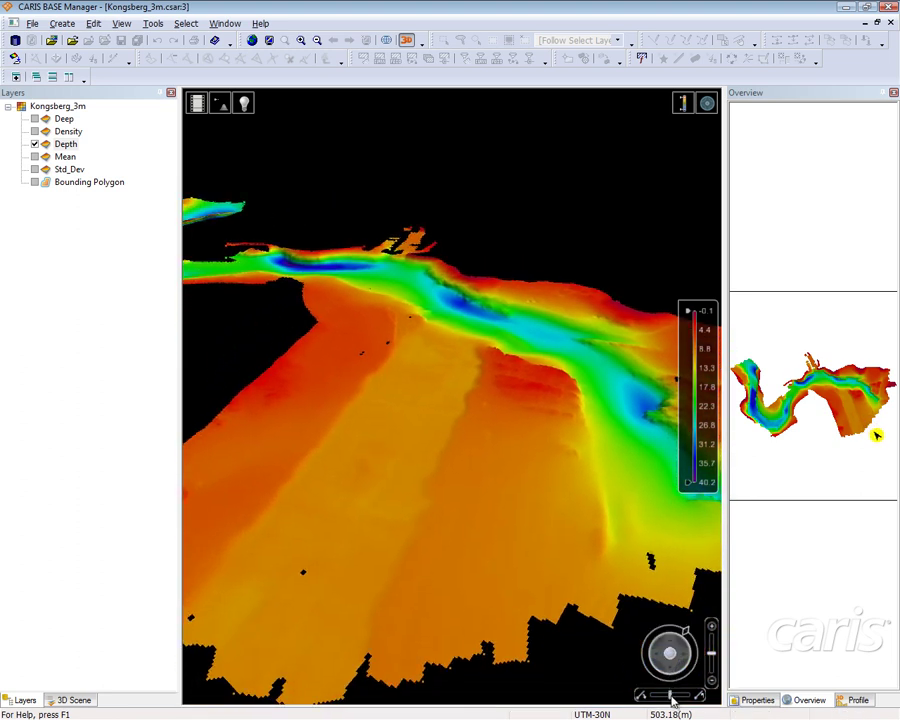
pyautogui.moveTo(672, 699); pyautogui.dragTo(669, 699)
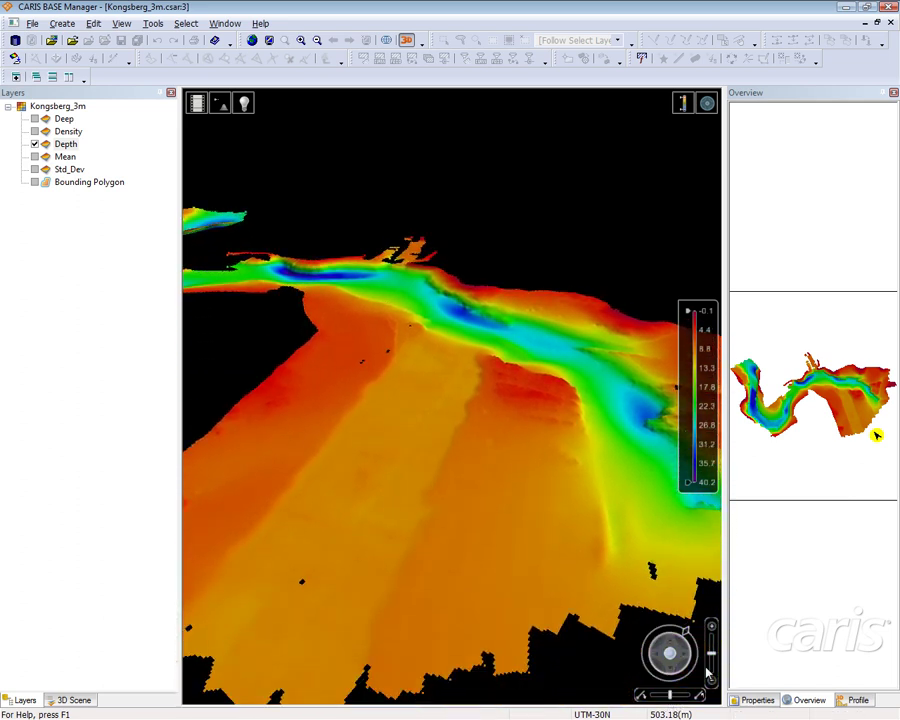
pyautogui.moveTo(712, 657); pyautogui.dragTo(713, 663)
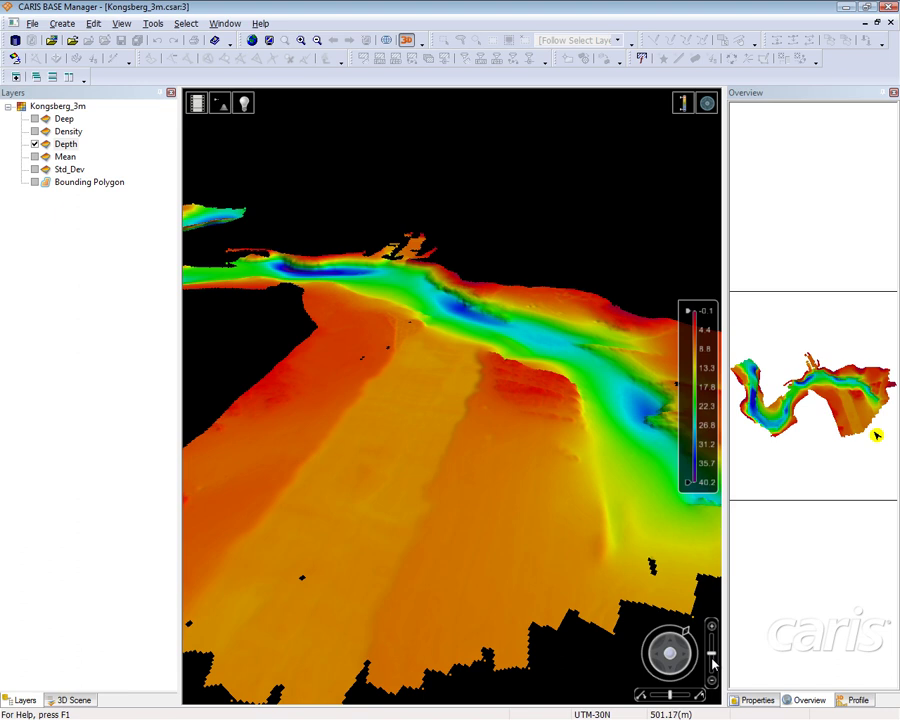
pyautogui.moveTo(671, 657)
pyautogui.mouseDown()
pyautogui.moveTo(664, 628)
pyautogui.moveTo(651, 623)
pyautogui.moveTo(669, 603)
pyautogui.moveTo(698, 623)
pyautogui.moveTo(679, 617)
pyautogui.moveTo(637, 662)
pyautogui.moveTo(660, 658)
pyautogui.mouseUp()
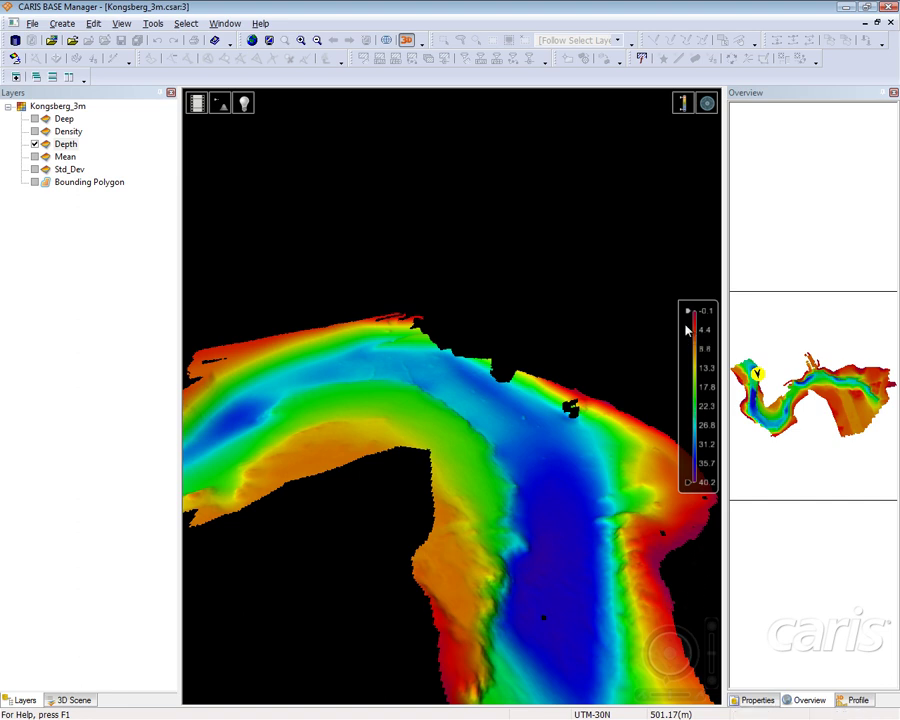
# Toggle the legend and navigation aid off and back on, then show the lighting settings (azimuth 45, elevation 60).
pyautogui.click(683, 104)
pyautogui.click(683, 104)
pyautogui.click(706, 104)
pyautogui.click(706, 104)
pyautogui.click(244, 103)
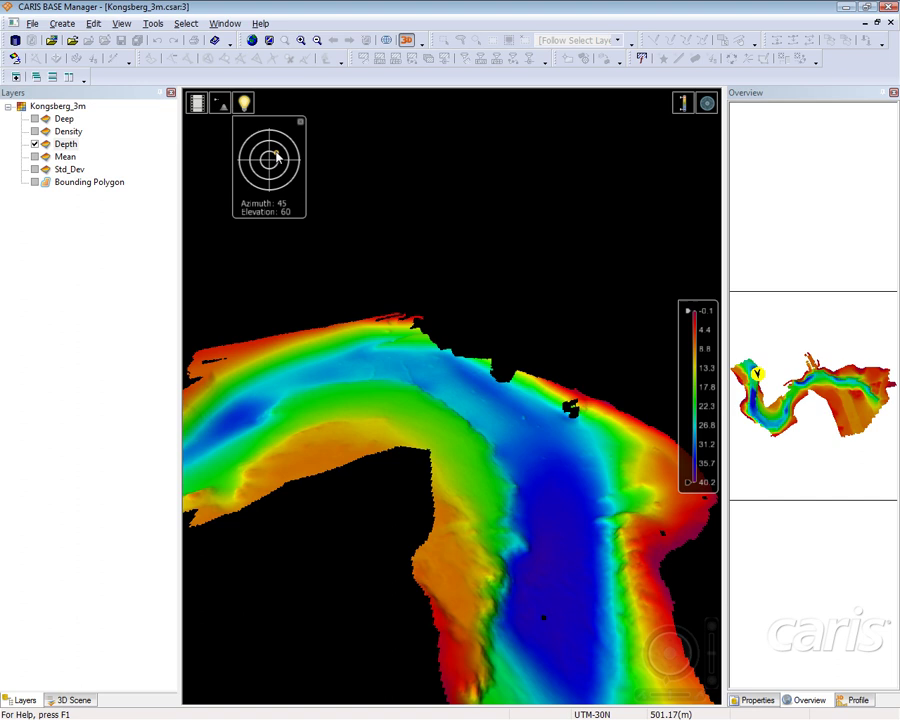
# Move the light source to azimuth 44.26 and elevation 33.67, then show the exaggeration setting.
pyautogui.moveTo(279, 157)
pyautogui.mouseDown()
pyautogui.moveTo(289, 159)
pyautogui.moveTo(281, 183)
pyautogui.moveTo(263, 180)
pyautogui.moveTo(257, 150)
pyautogui.mouseUp()
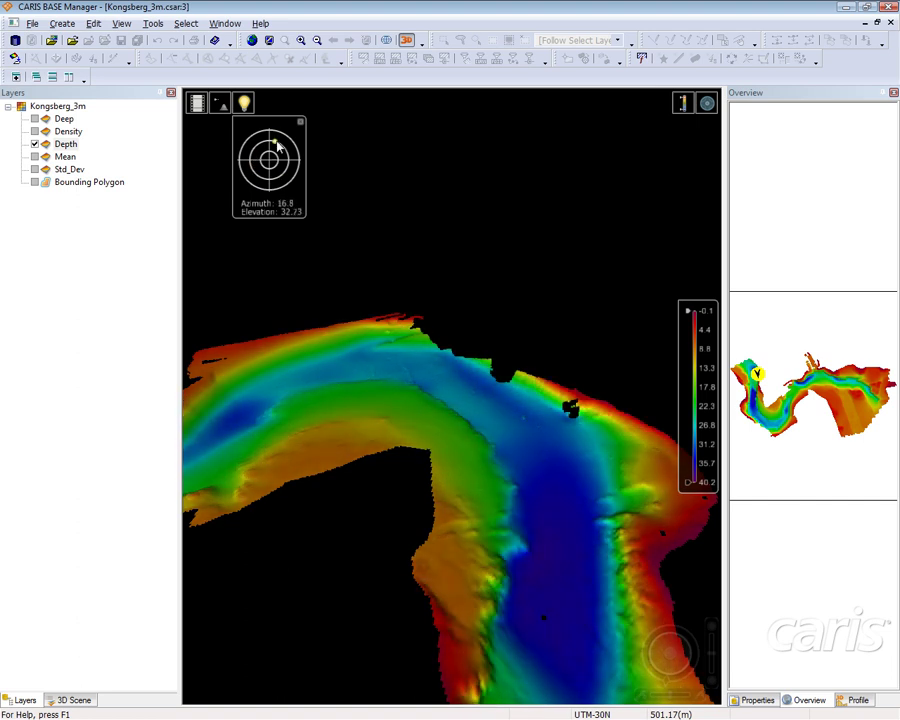
pyautogui.moveTo(279, 147)
pyautogui.mouseDown()
pyautogui.moveTo(293, 146)
pyautogui.moveTo(284, 150)
pyautogui.mouseUp()
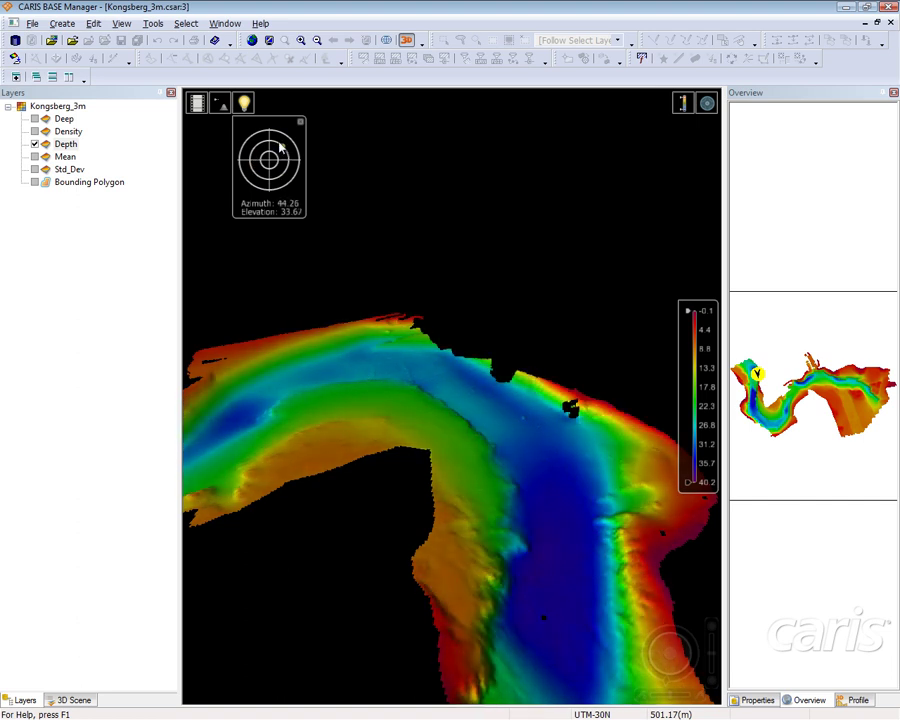
pyautogui.click(225, 106)
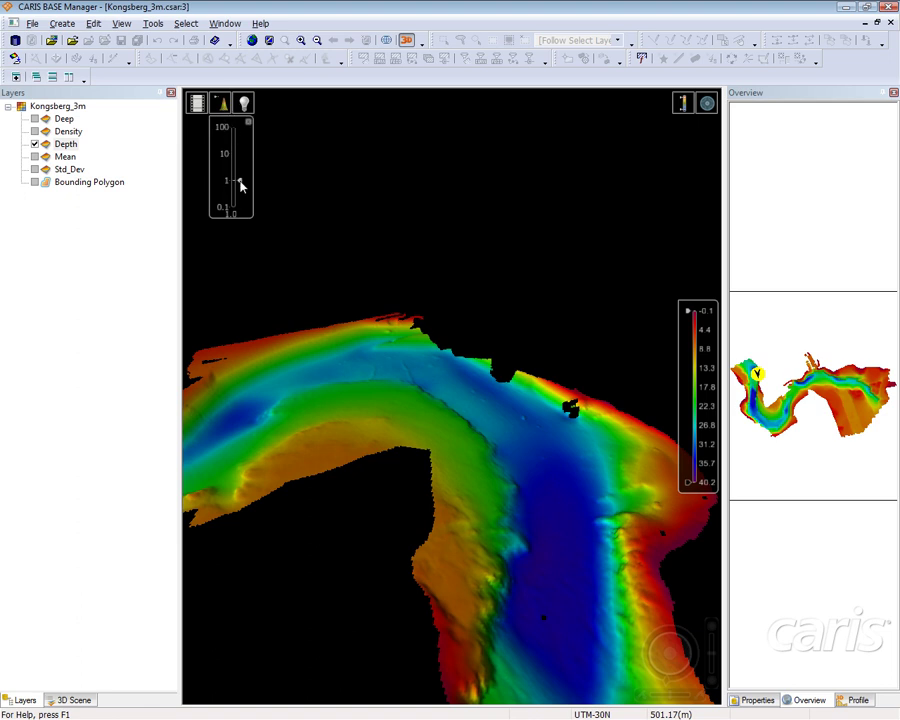
# Raise vertical exaggeration from 1 to 1.6 and show the flight-path recording controls.
pyautogui.moveTo(240, 184)
pyautogui.mouseDown()
pyautogui.moveTo(240, 165)
pyautogui.moveTo(247, 206)
pyautogui.moveTo(244, 179)
pyautogui.mouseUp()
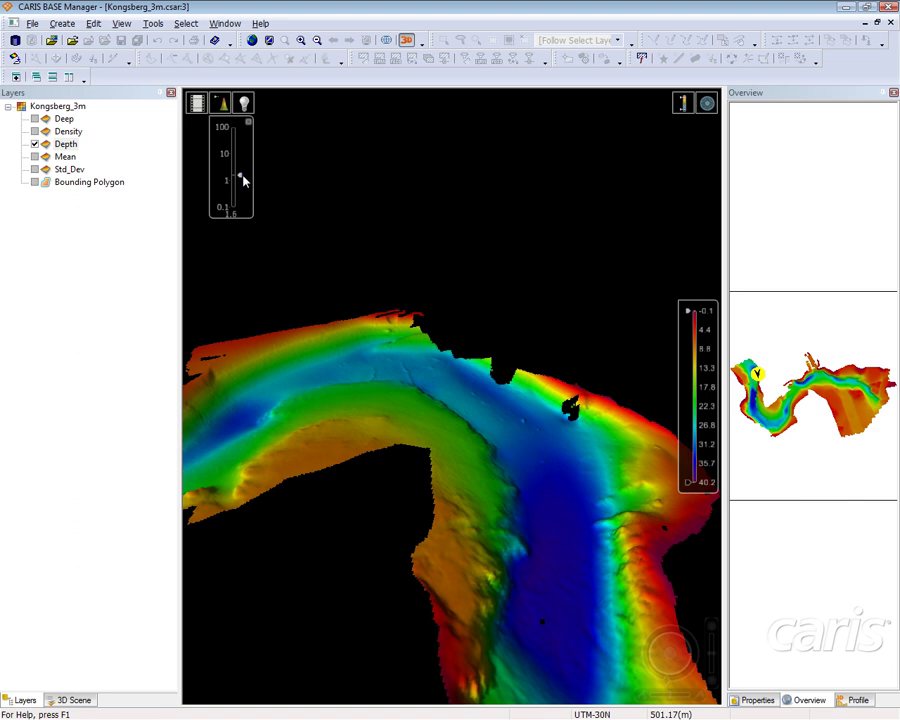
pyautogui.click(198, 108)
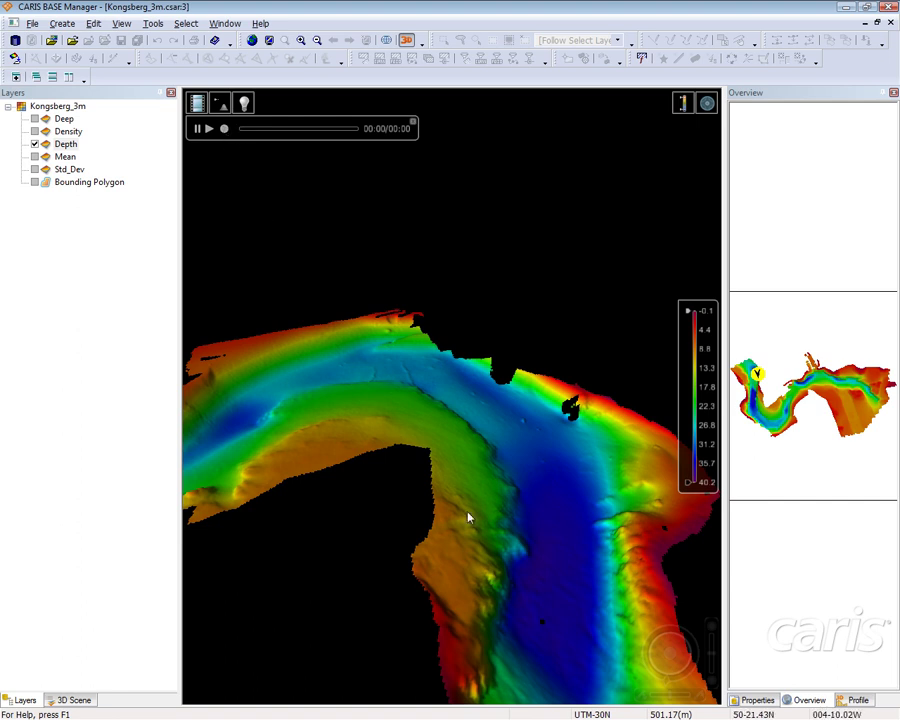
# Tilt the terrain obliquely and record a 32-second flight forward along the river channel.
pyautogui.moveTo(575, 667); pyautogui.dragTo(495, 565)
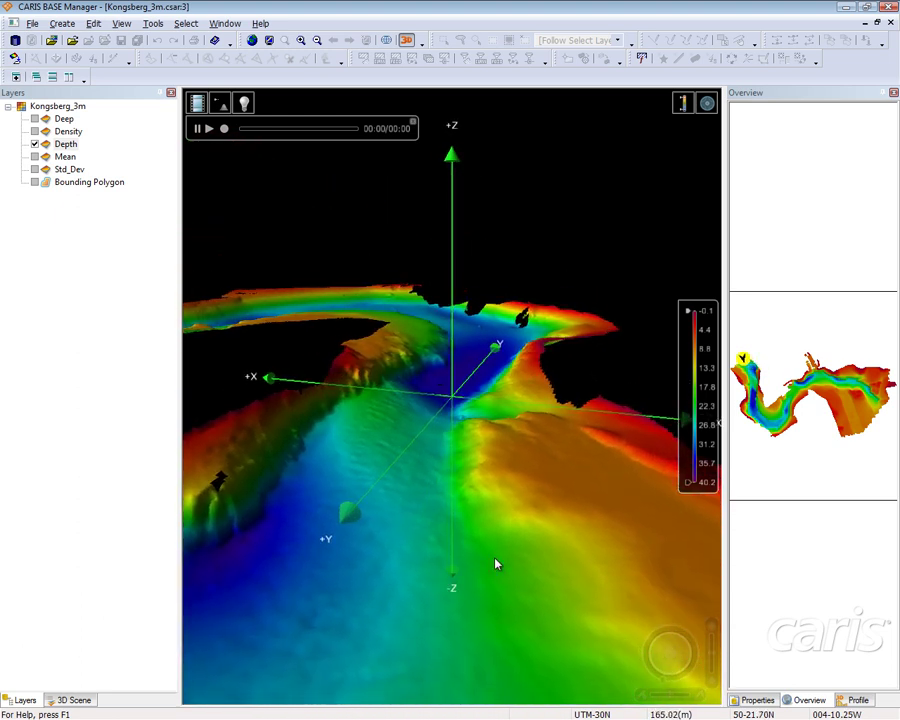
pyautogui.click(225, 130)
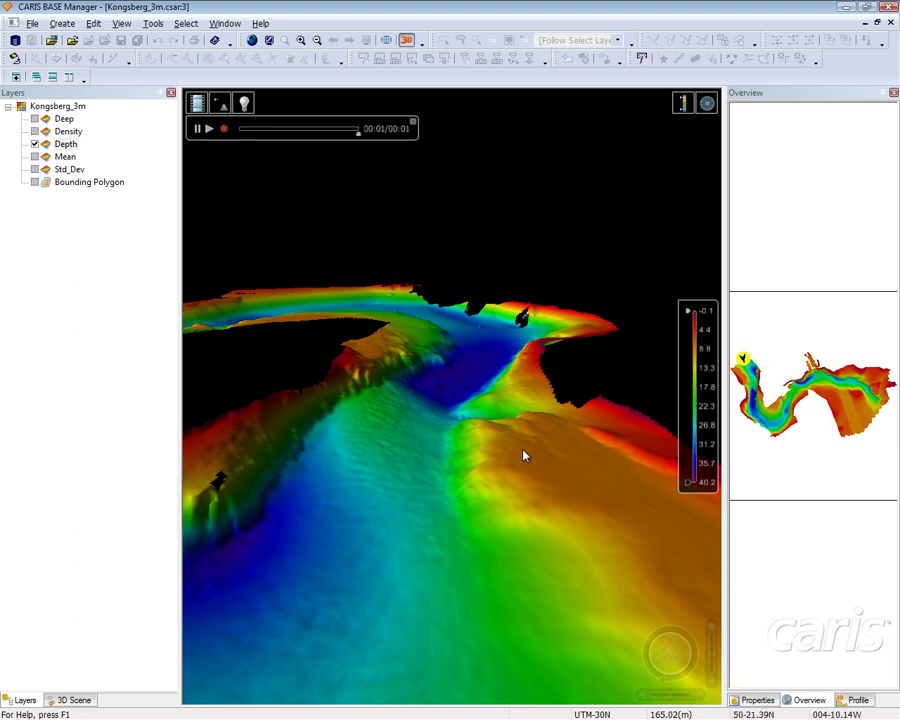
pyautogui.click(671, 655)
pyautogui.moveTo(671, 655)
pyautogui.mouseDown()
pyautogui.moveTo(666, 580)
pyautogui.moveTo(617, 544)
pyautogui.moveTo(673, 502)
pyautogui.moveTo(728, 489)
pyautogui.moveTo(707, 478)
pyautogui.moveTo(703, 487)
pyautogui.moveTo(629, 474)
pyautogui.moveTo(556, 496)
pyautogui.moveTo(526, 542)
pyautogui.moveTo(534, 571)
pyautogui.moveTo(580, 596)
pyautogui.moveTo(689, 629)
pyautogui.moveTo(703, 680)
pyautogui.moveTo(665, 693)
pyautogui.moveTo(660, 648)
pyautogui.mouseUp()
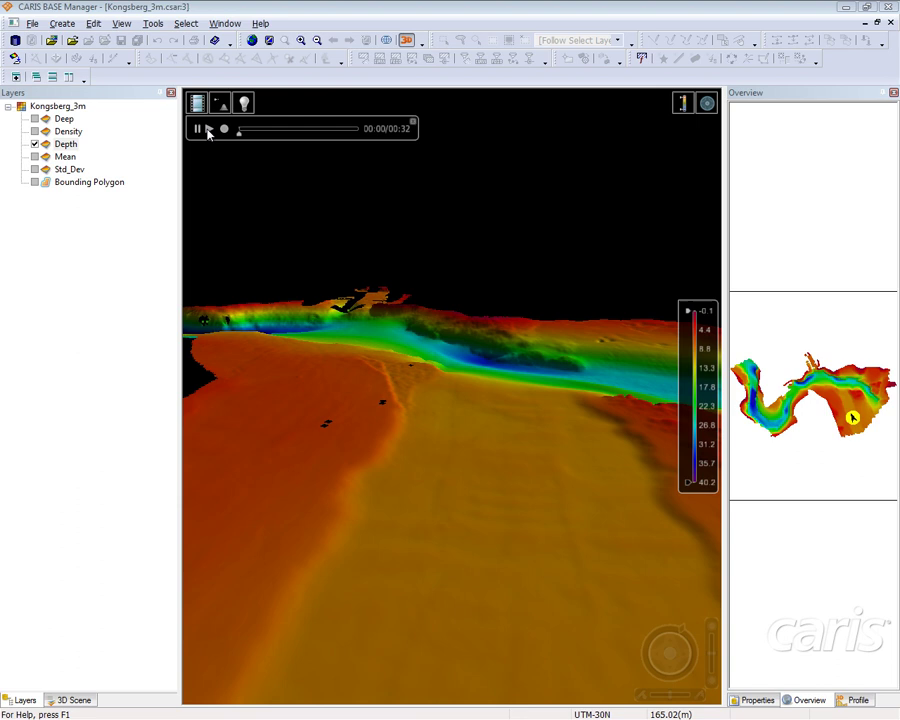
# Play back the recorded 32-second flight path with View > 3D Flight Path > Play.
pyautogui.click(120, 23)
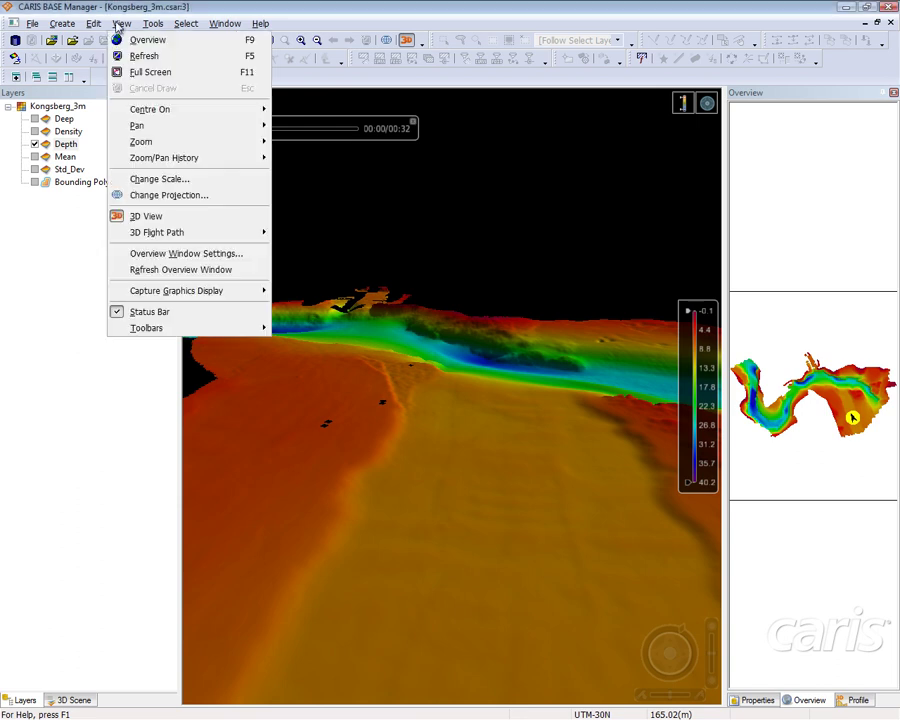
pyautogui.moveTo(190, 237)
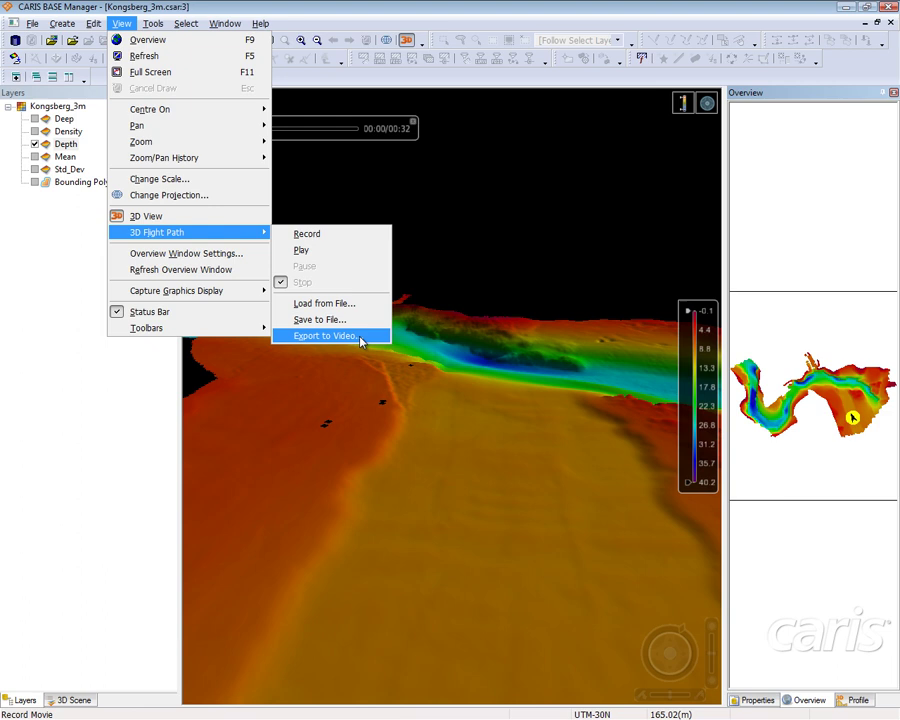
pyautogui.click(317, 257)
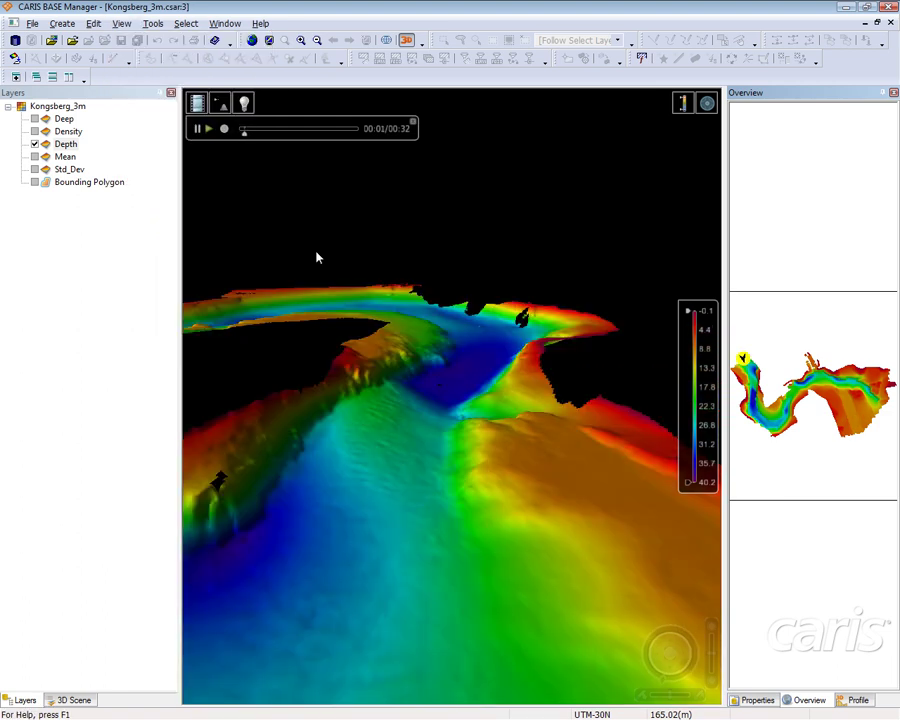